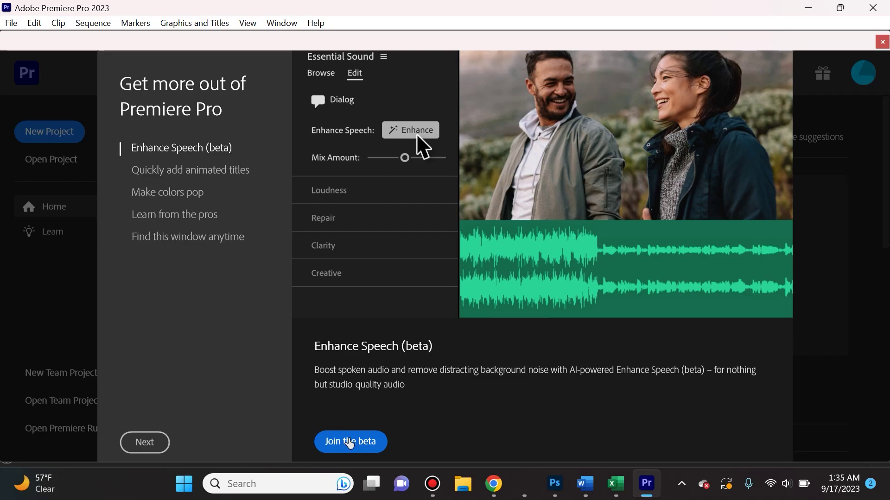
Join the Enhance Speech beta from the Premiere Pro 2023 welcome screen.
click(350, 443)
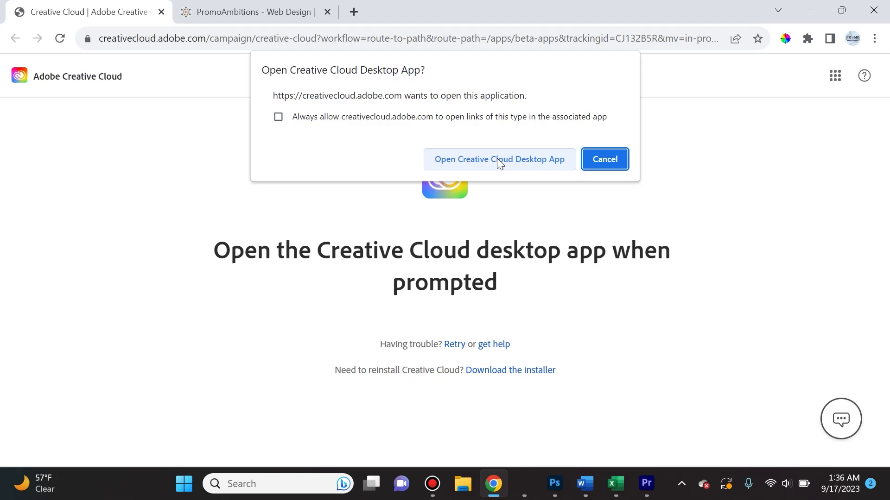
Let Chrome launch the Creative Cloud desktop app, then install Premiere Pro (Beta) from Beta apps.
click(497, 159)
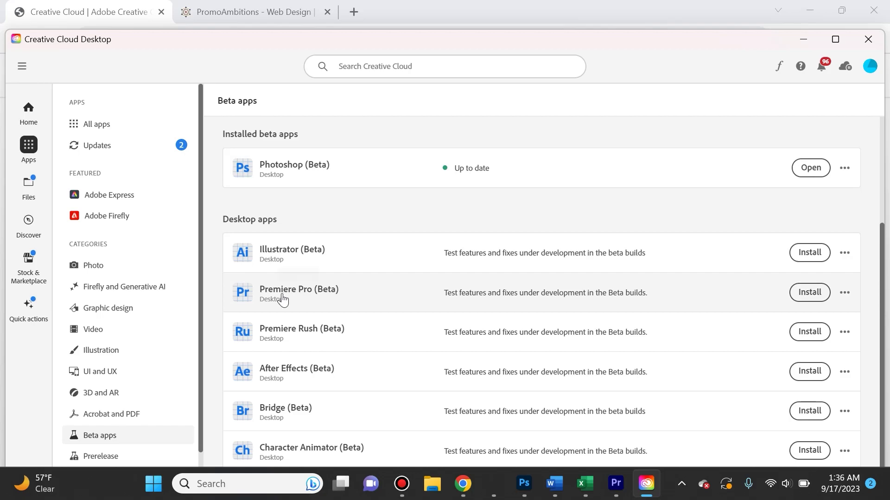
mouse_move(299, 289)
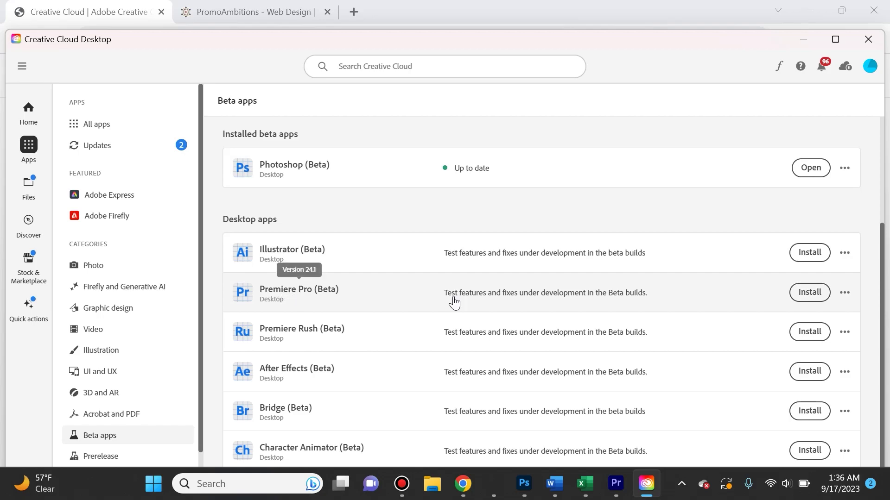
click(823, 300)
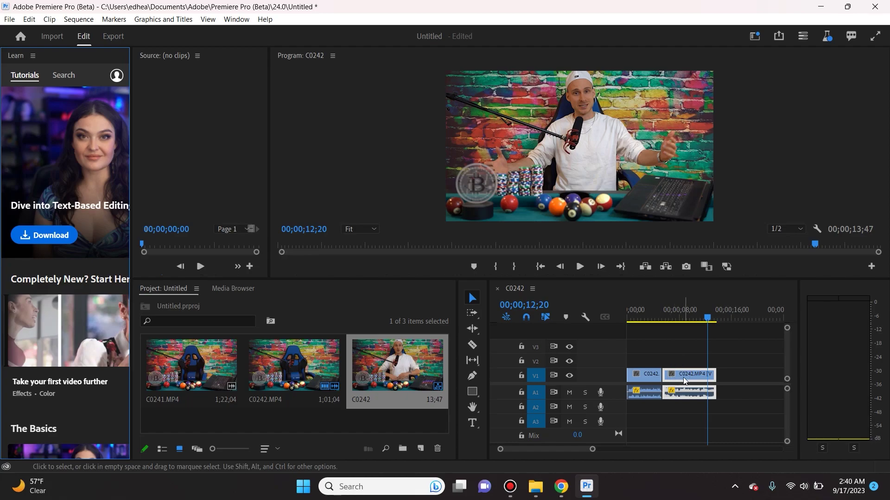
Move the playhead to about 10 seconds, show the Essential Sound panel, and widen the timeline.
click(668, 319)
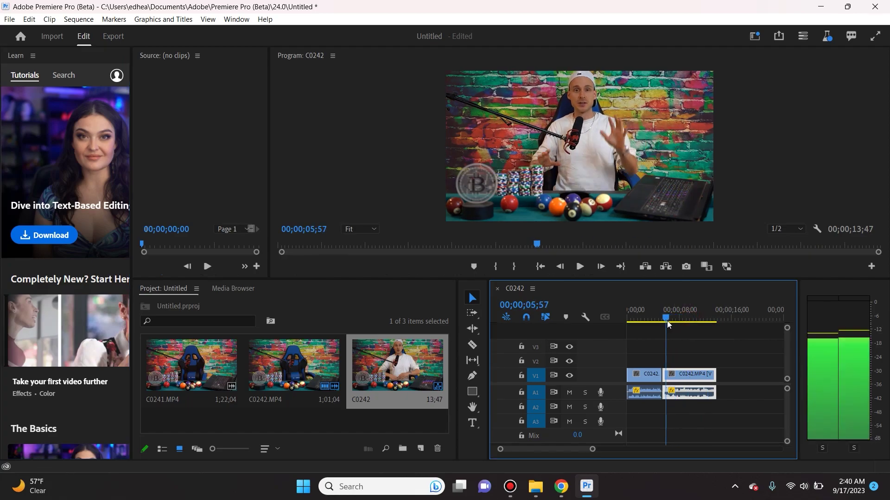
mouse_move(668, 324)
mouse_down()
mouse_move(698, 324)
mouse_move(692, 324)
mouse_up()
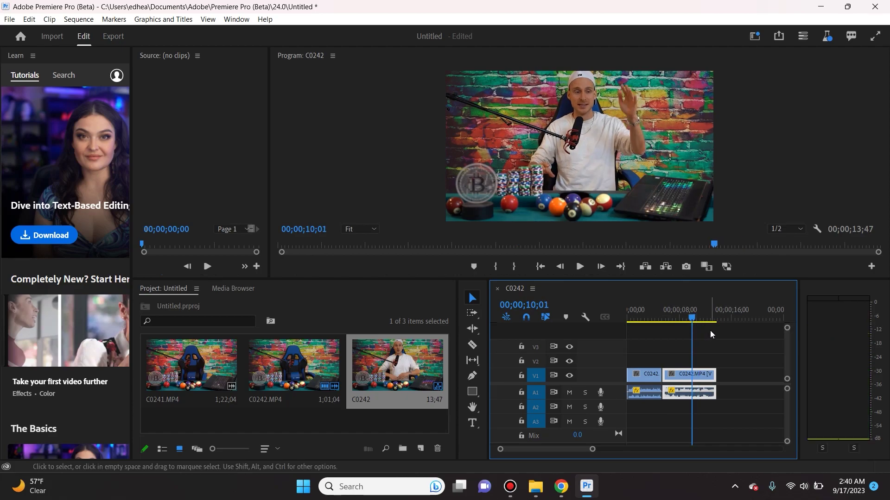
click(230, 20)
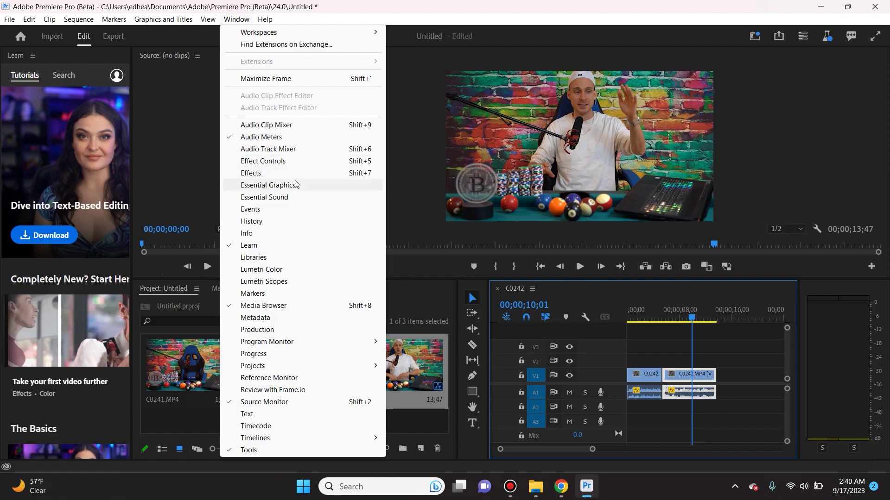
click(298, 199)
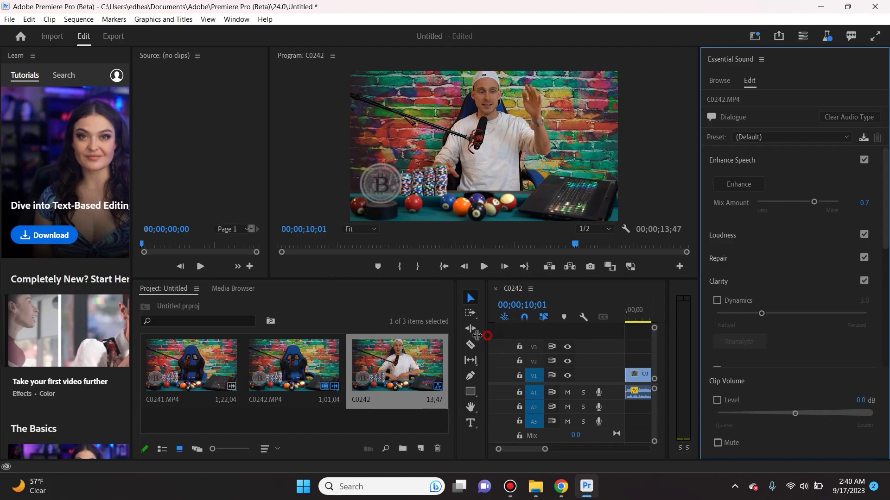
drag(487, 341, 379, 343)
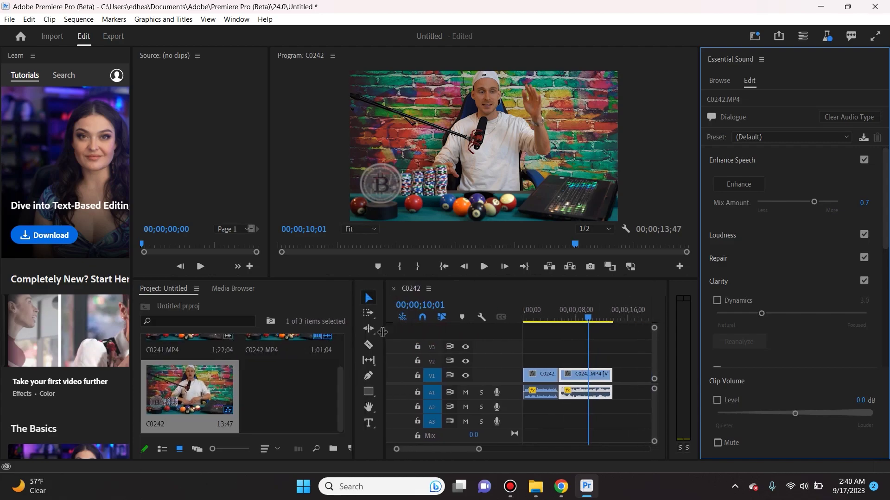
Select the C0242.MP4 clip in the timeline and focus the Essential Sound panel.
click(569, 377)
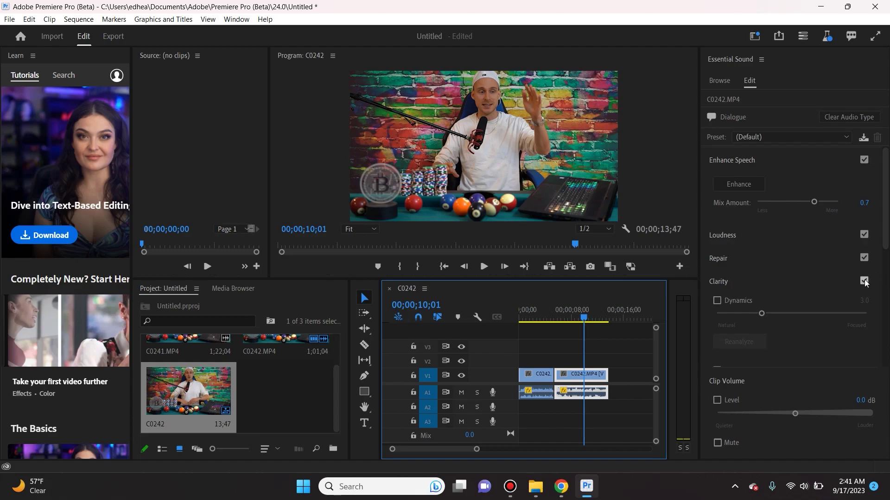
click(749, 185)
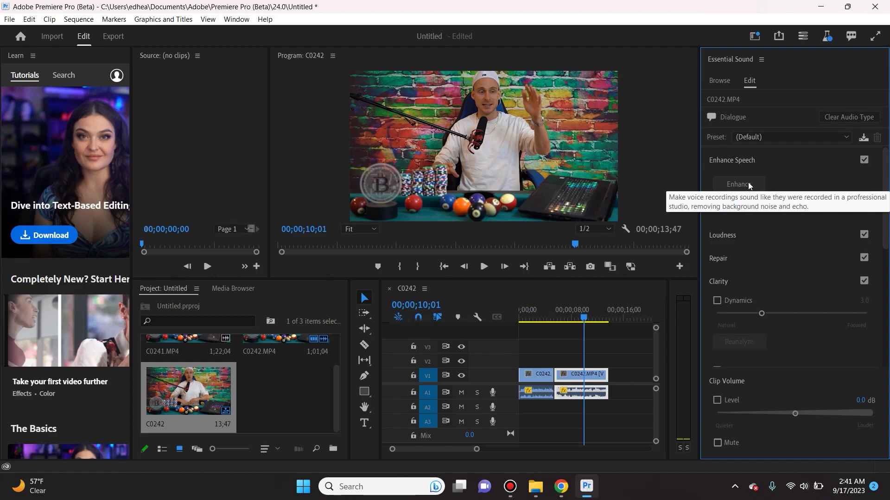
Run Enhance Speech on the C0242.MP4 dialogue in the Essential Sound Edit tab.
click(750, 186)
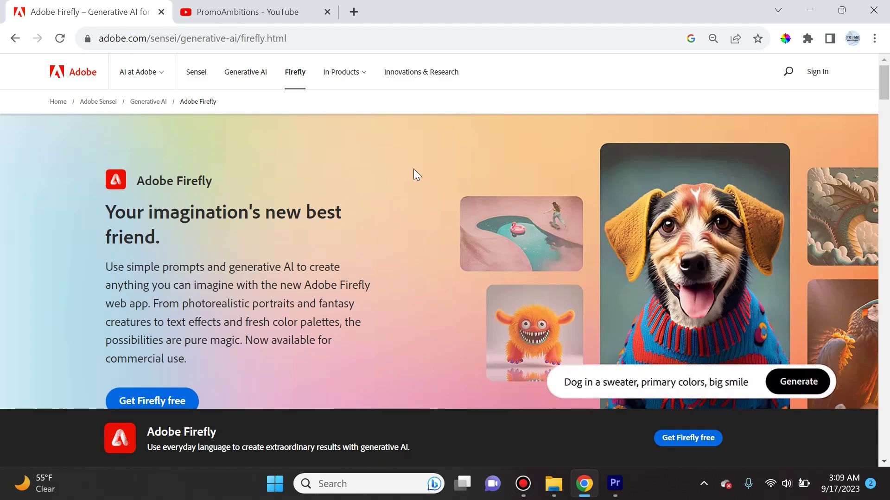
scroll(414, 170, down, 3)
scroll(413, 170, down, 1)
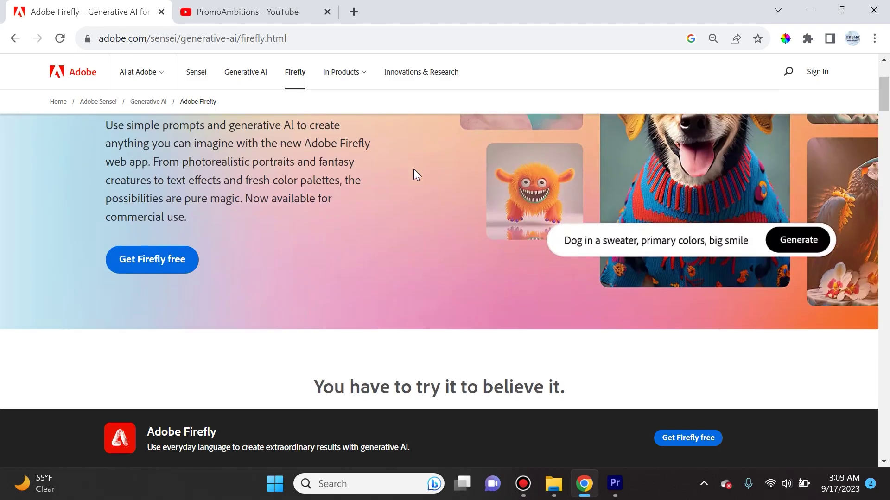
scroll(413, 170, down, 5)
scroll(414, 170, down, 6)
scroll(414, 171, down, 6)
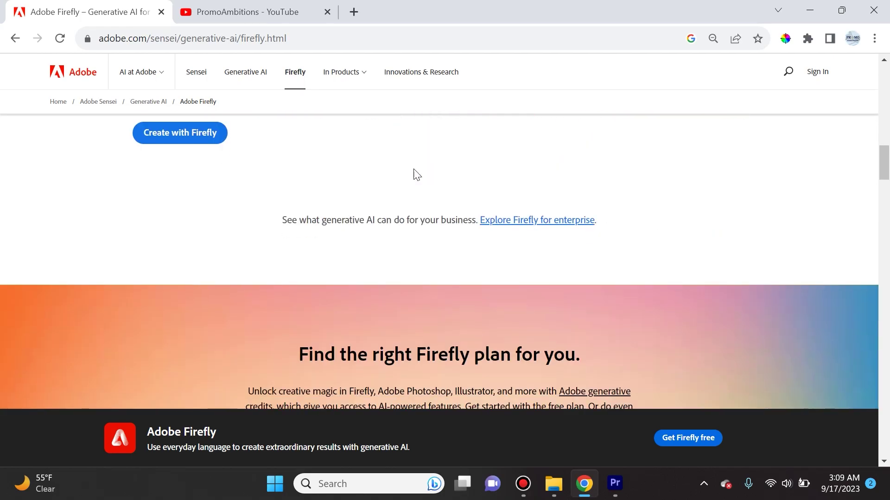
scroll(414, 170, down, 5)
scroll(414, 170, down, 5)
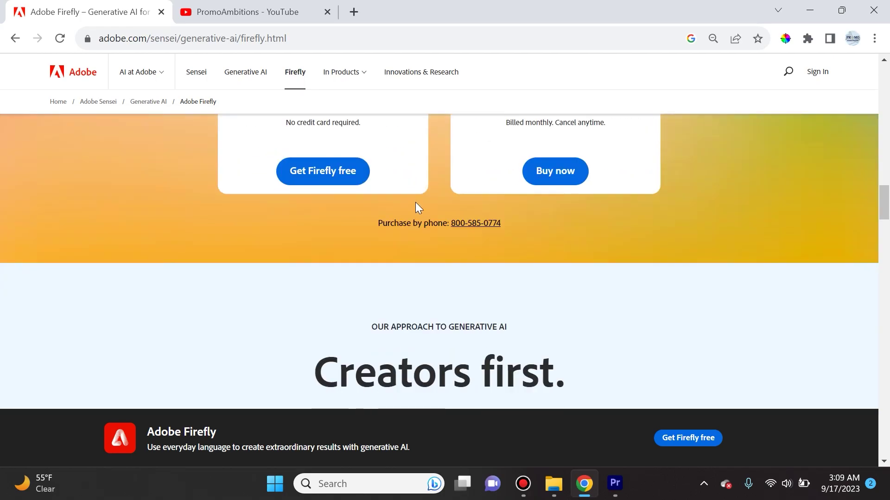
scroll(416, 202, down, 6)
scroll(401, 278, down, 5)
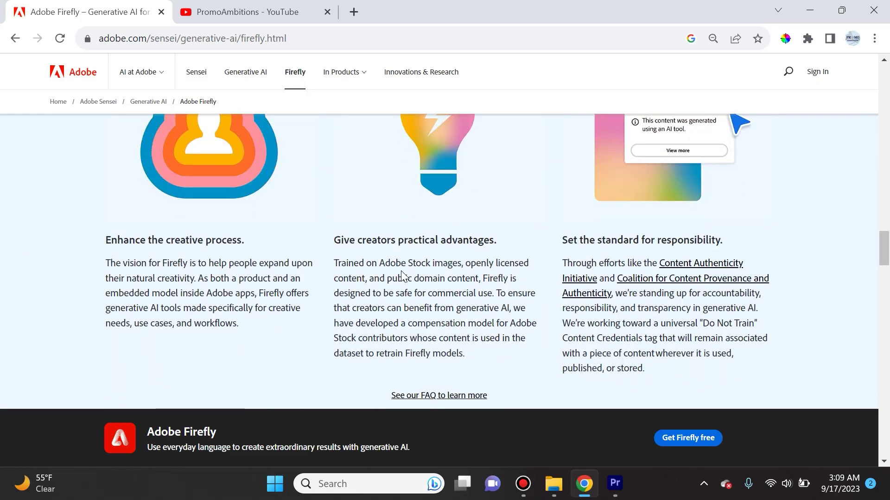
scroll(401, 270, down, 3)
scroll(402, 266, down, 2)
scroll(403, 268, down, 5)
scroll(406, 269, down, 4)
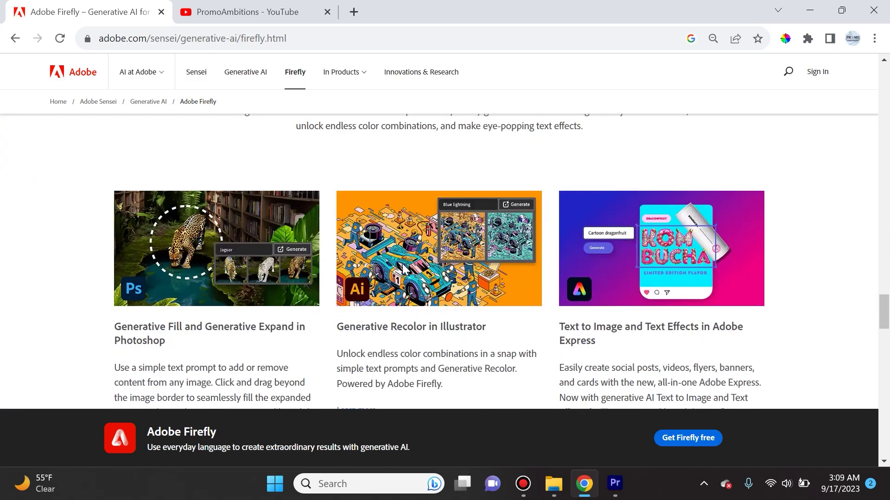
scroll(406, 270, down, 1)
scroll(406, 269, down, 2)
scroll(406, 270, down, 3)
scroll(405, 270, down, 3)
scroll(404, 271, down, 1)
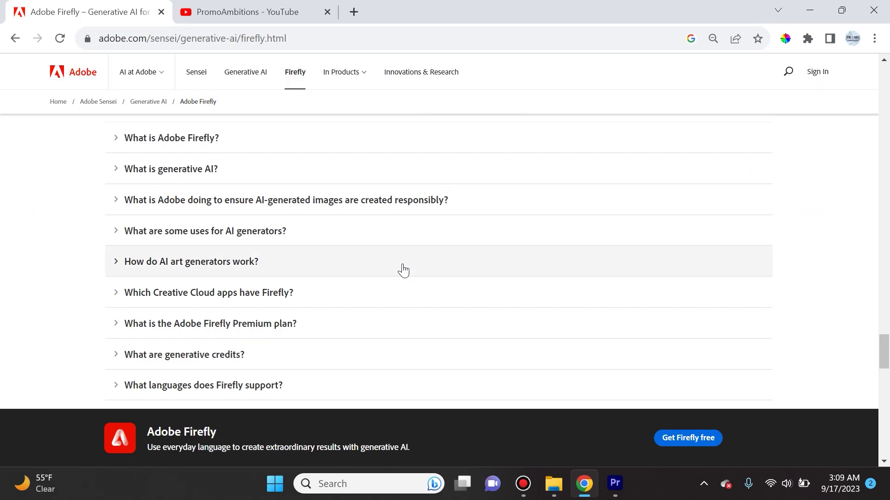
scroll(403, 270, down, 3)
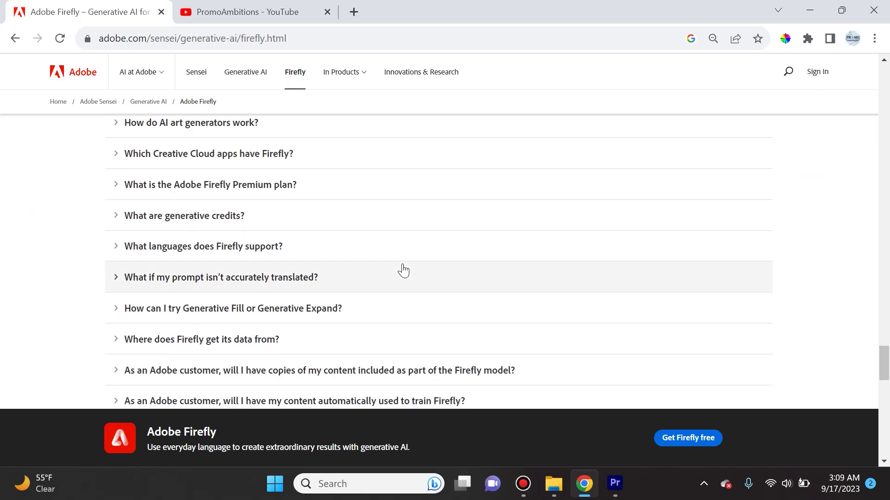
scroll(403, 271, up, 10)
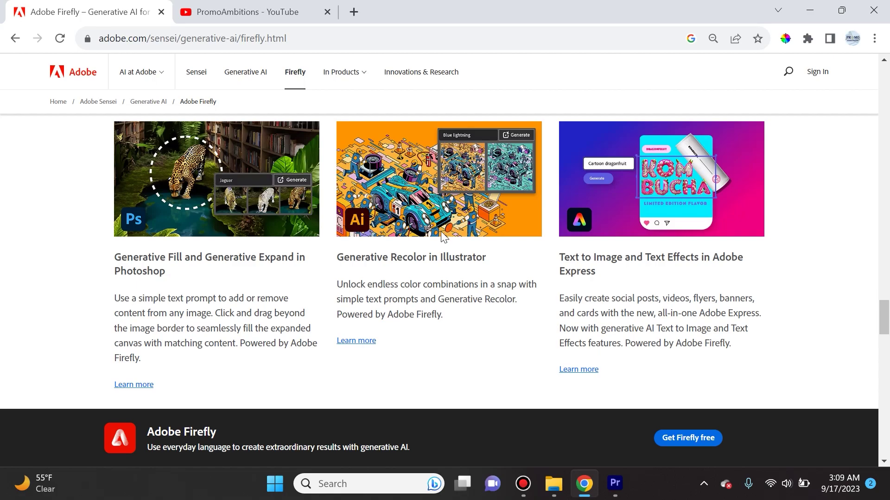
Switch to the PromoAmbitions - YouTube tab in Chrome.
click(298, 22)
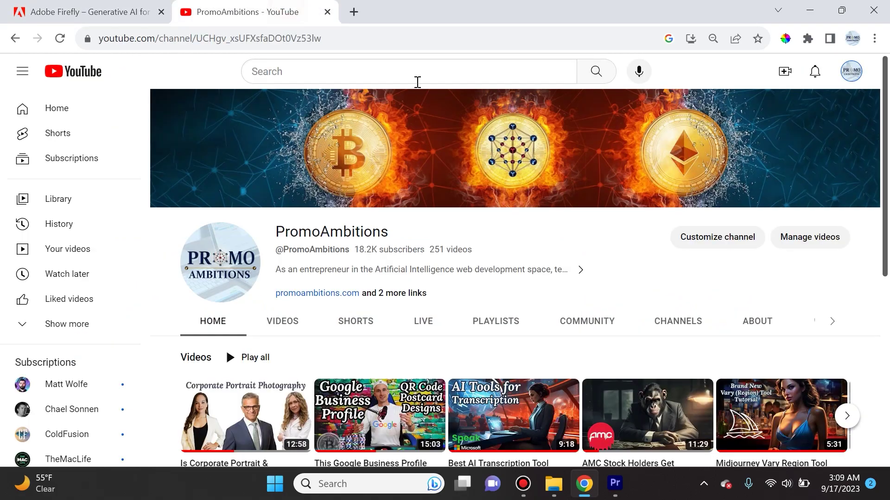